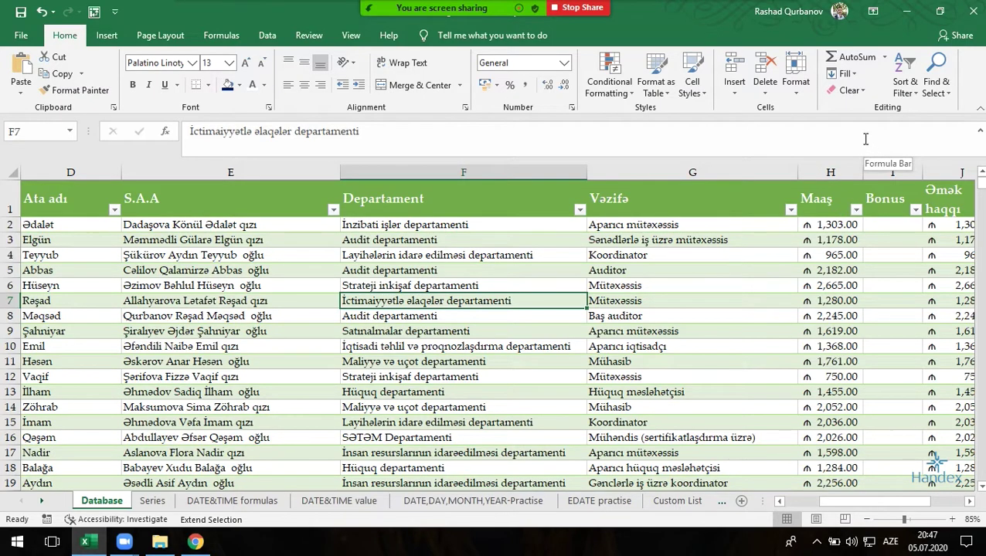
# Attach a short comment to cell F7 (İctimaiyyətlə əlaqələr departamenti), then reselect F7.
pyautogui.click(851, 94)
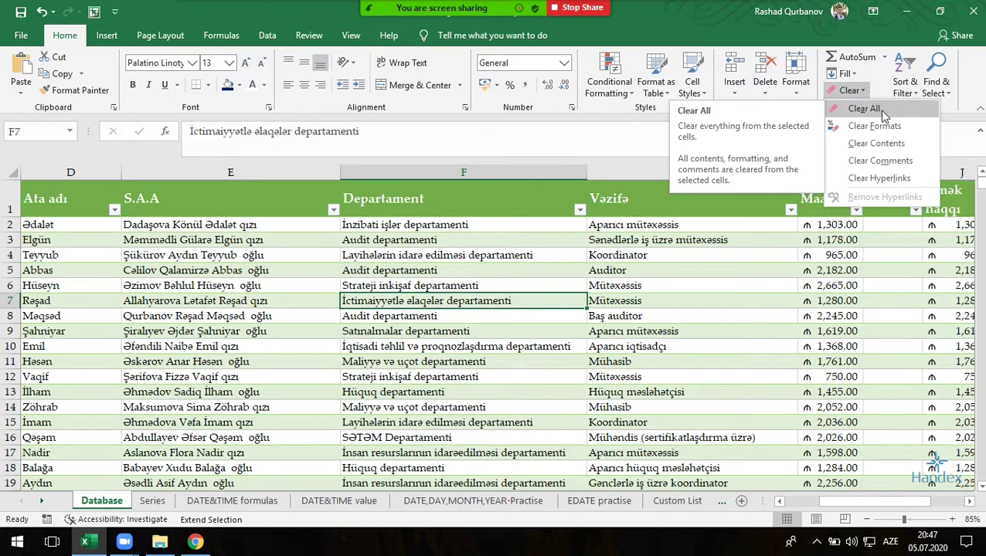
pyautogui.click(550, 301)
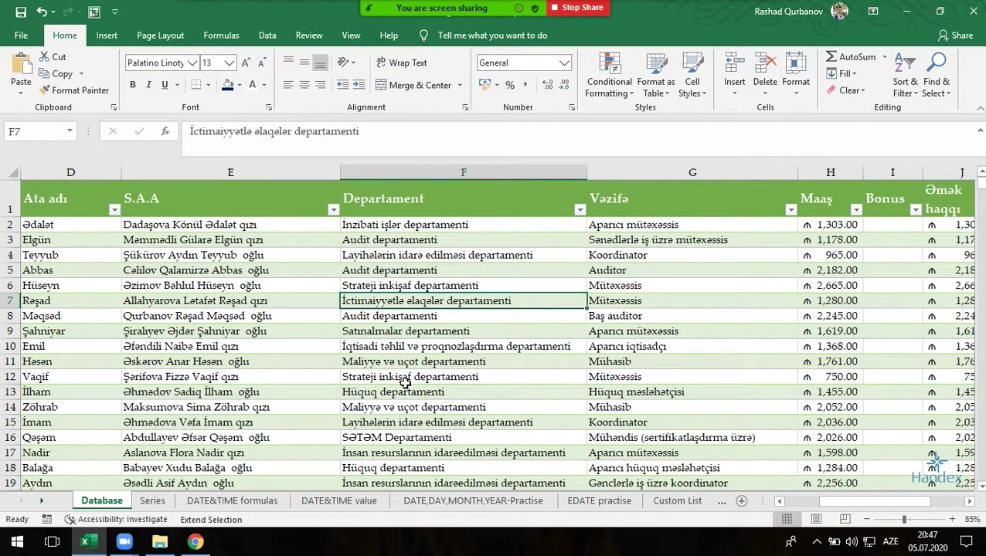
pyautogui.hotkey('shift', 'F2')
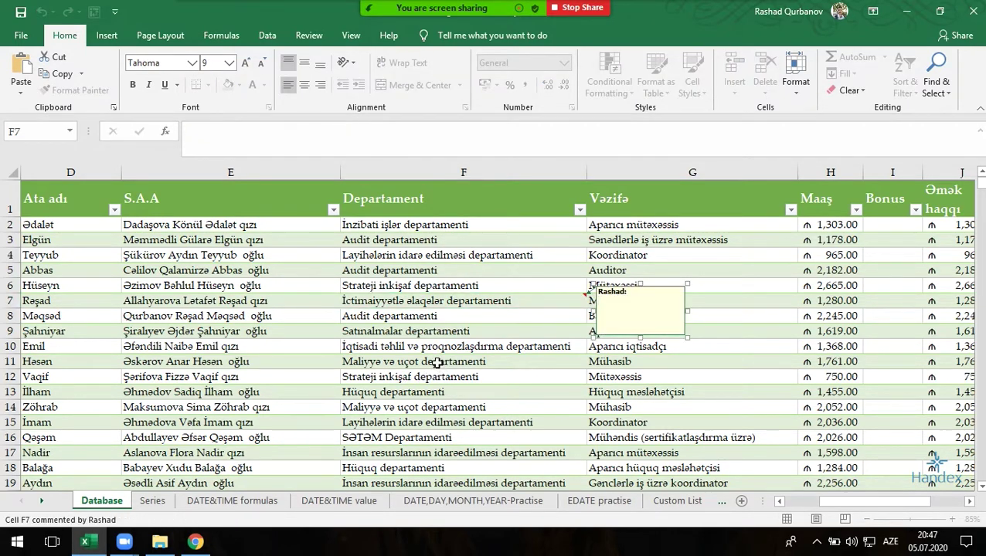
pyautogui.write('vf')
pyautogui.click(568, 319)
pyautogui.keyDown('ctrl'); pyautogui.scroll(2, 568, 323); pyautogui.keyUp('ctrl')
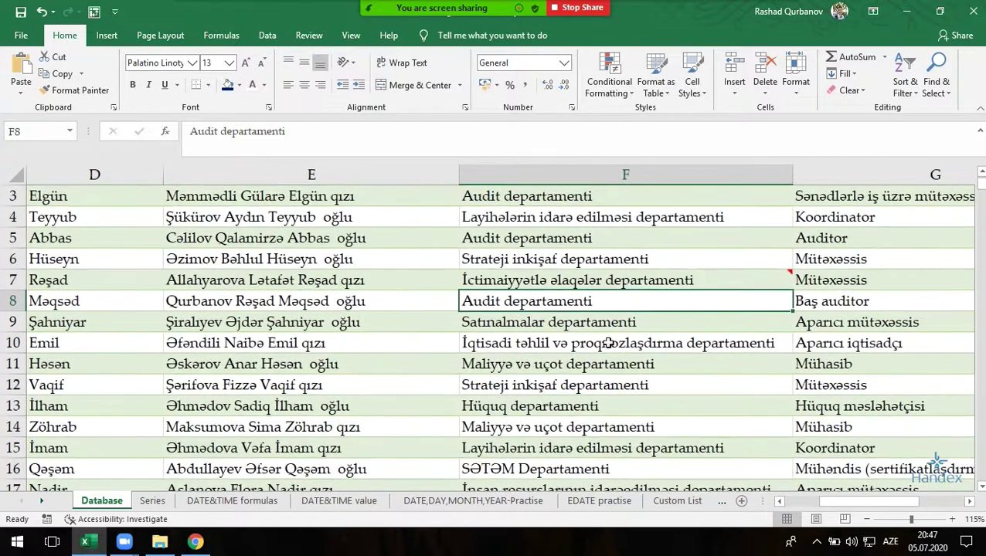
pyautogui.moveTo(646, 274)
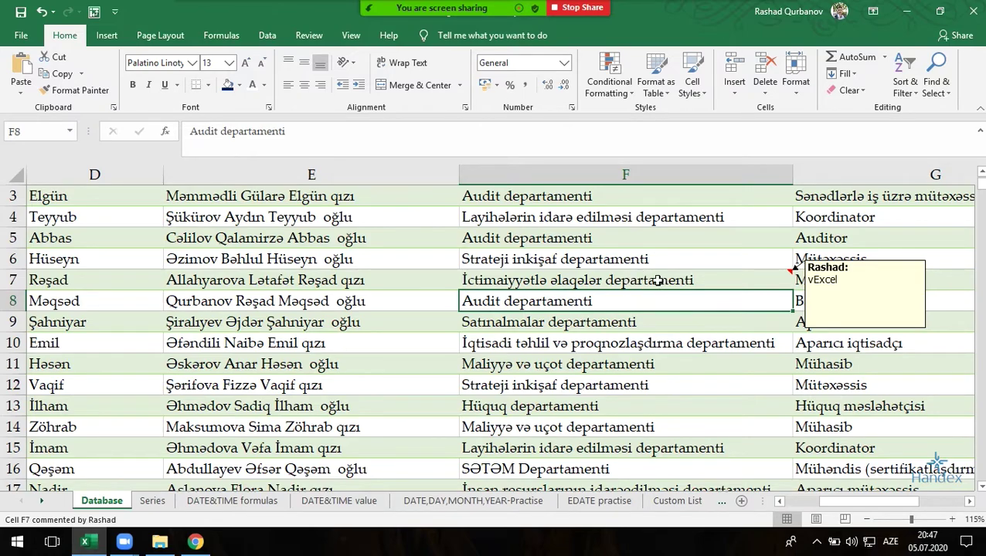
pyautogui.click(656, 278)
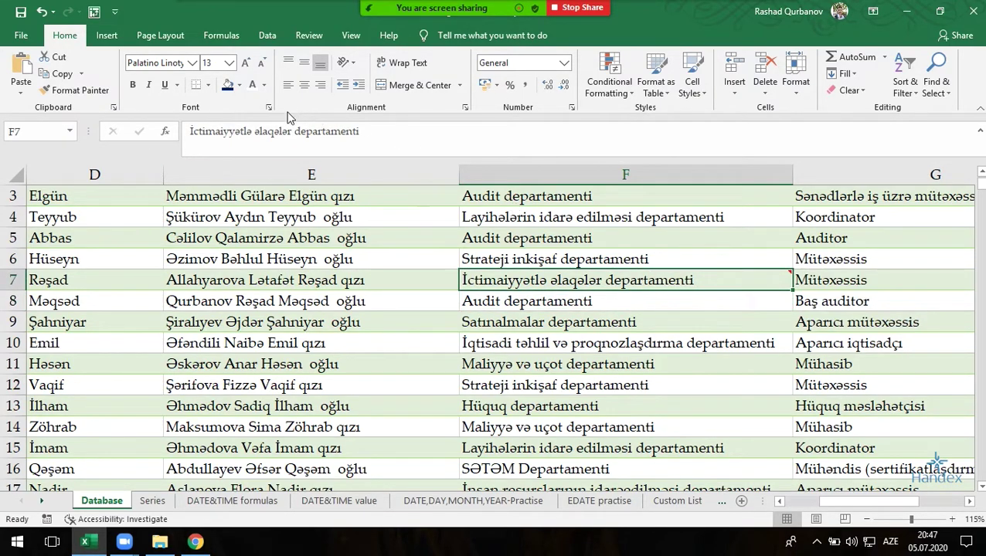
# Format F7 as 16-point bold white text on navy, then Clear All to empty it.
pyautogui.click(245, 62)
pyautogui.click(245, 62)
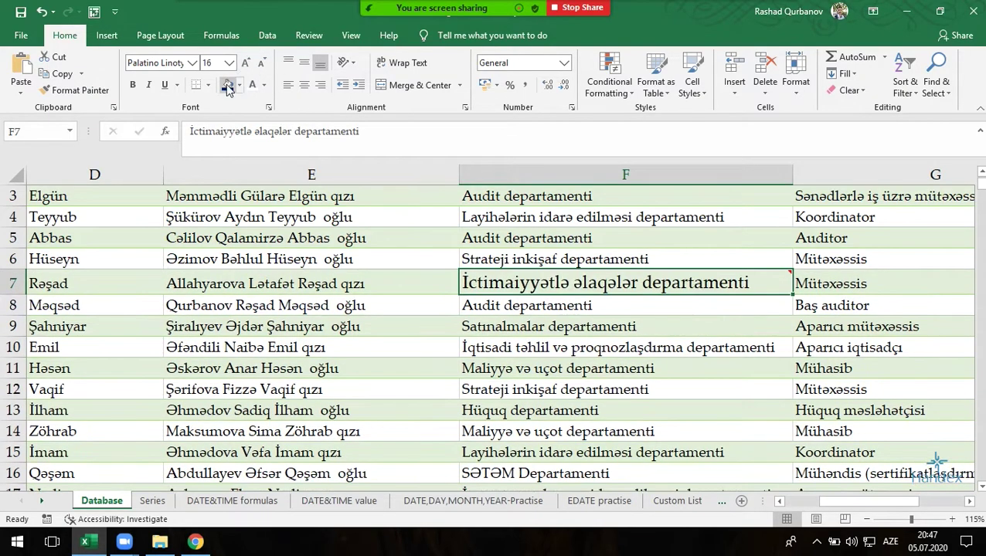
pyautogui.click(226, 86)
pyautogui.click(252, 84)
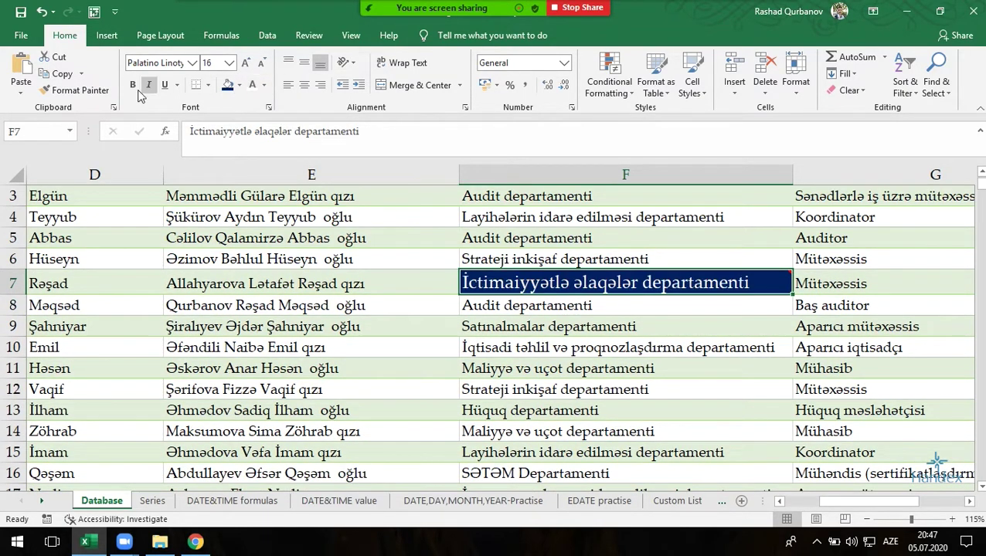
pyautogui.click(132, 84)
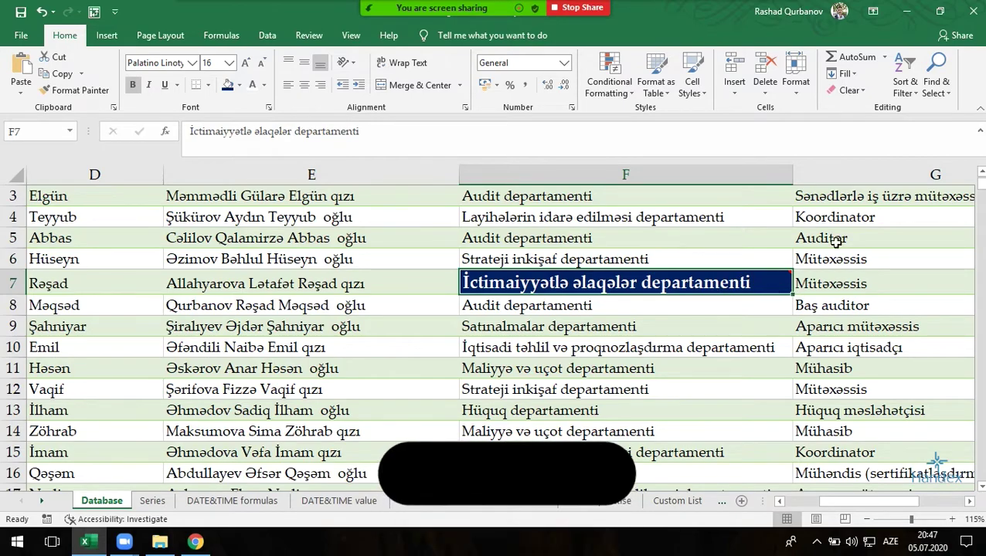
pyautogui.click(851, 92)
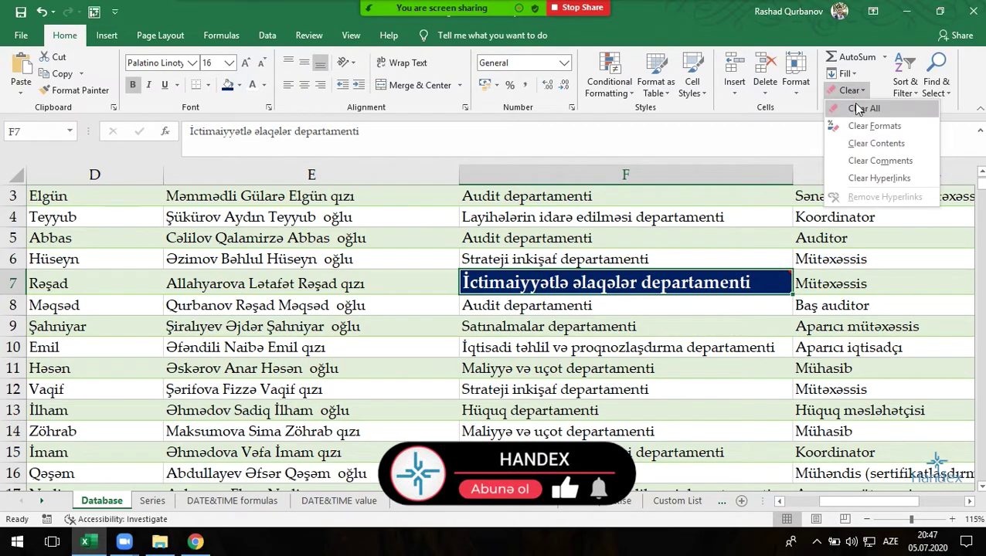
pyautogui.click(855, 104)
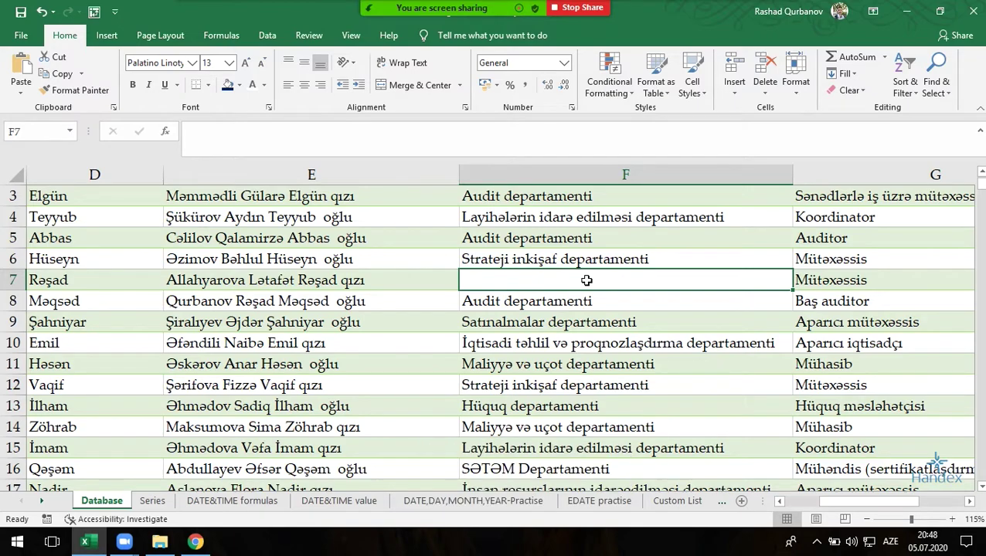
# Undo the Clear All on F7, then apply Clear Formats so it shows plain text.
pyautogui.hotkey('ctrl', 'z')
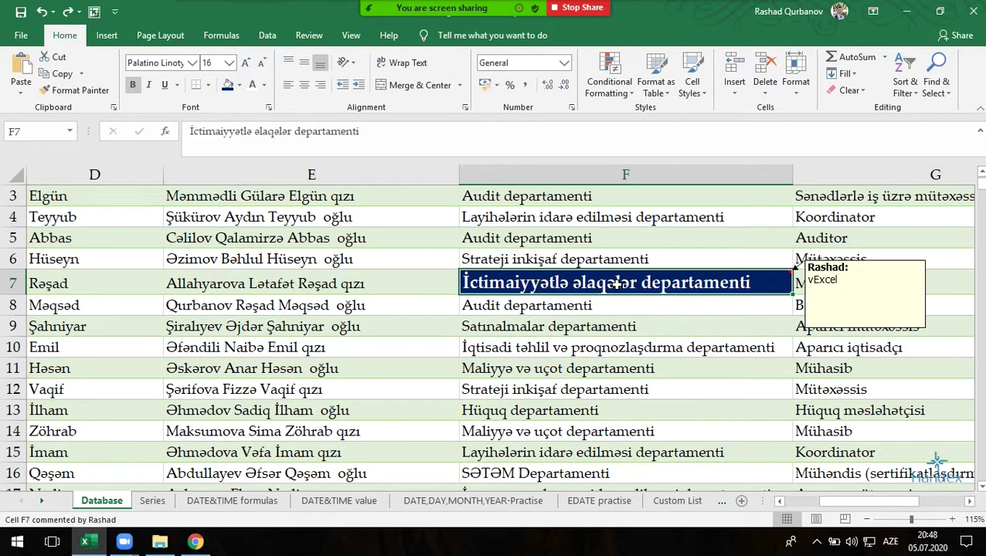
pyautogui.click(848, 91)
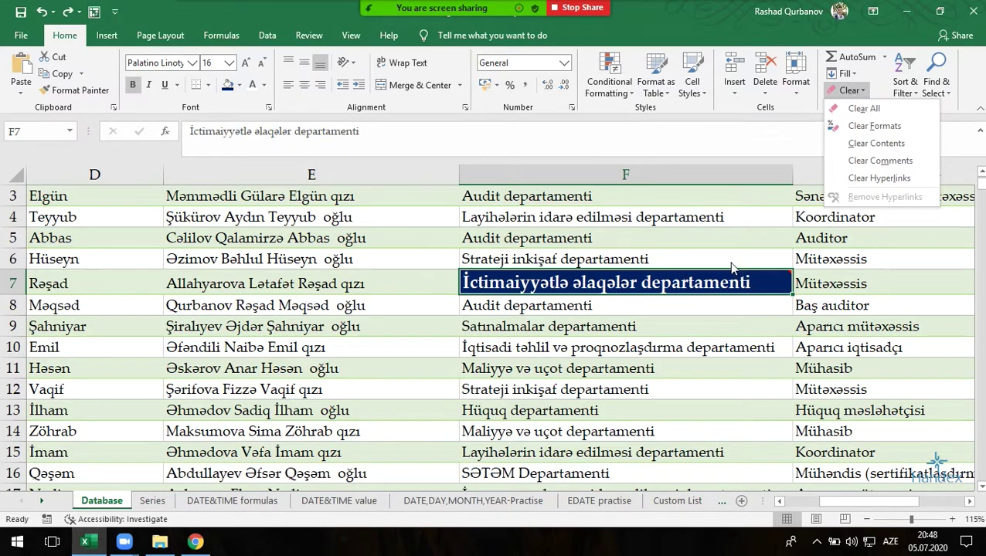
pyautogui.click(868, 126)
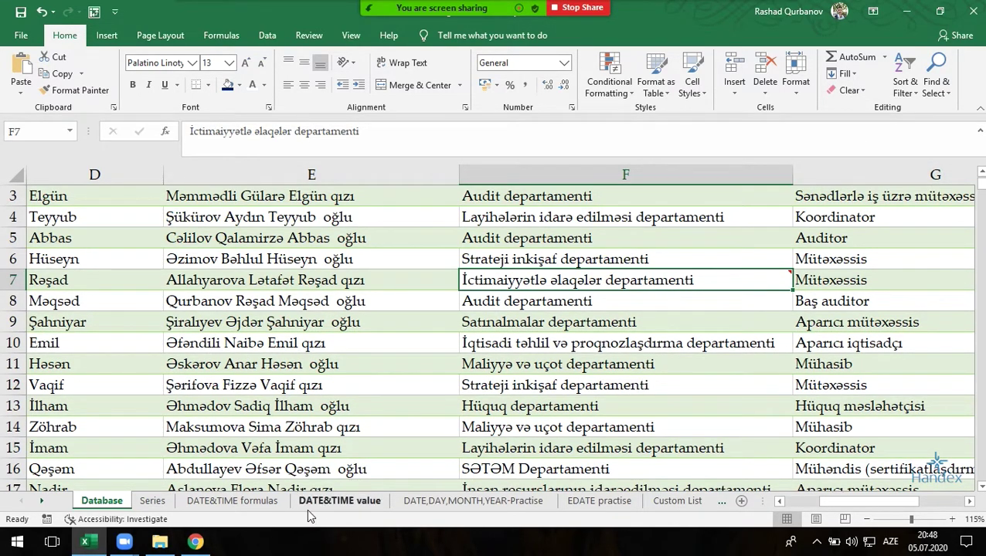
# Clear the formatting from cell O7 so its date shows as 40632.
pyautogui.moveTo(853, 501); pyautogui.dragTo(888, 501)
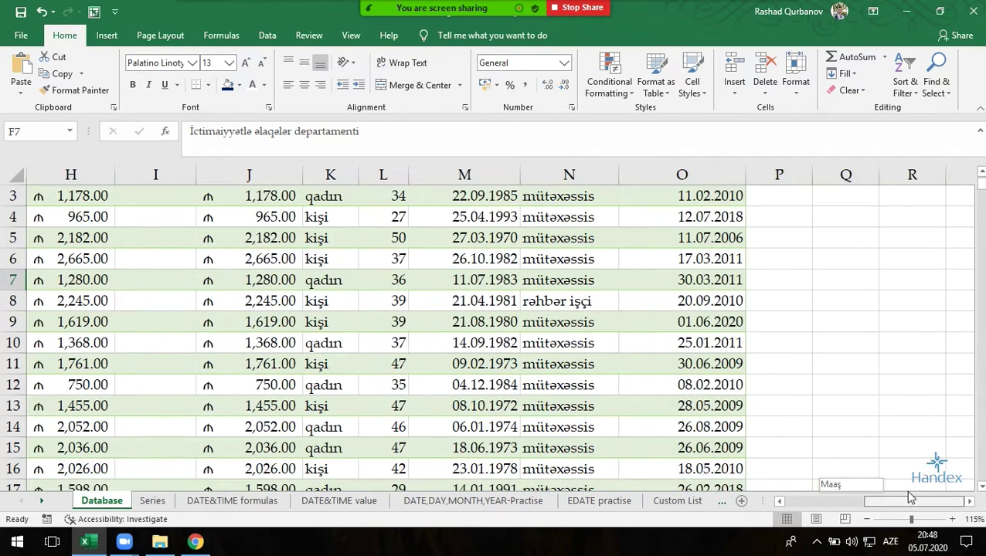
pyautogui.click(719, 279)
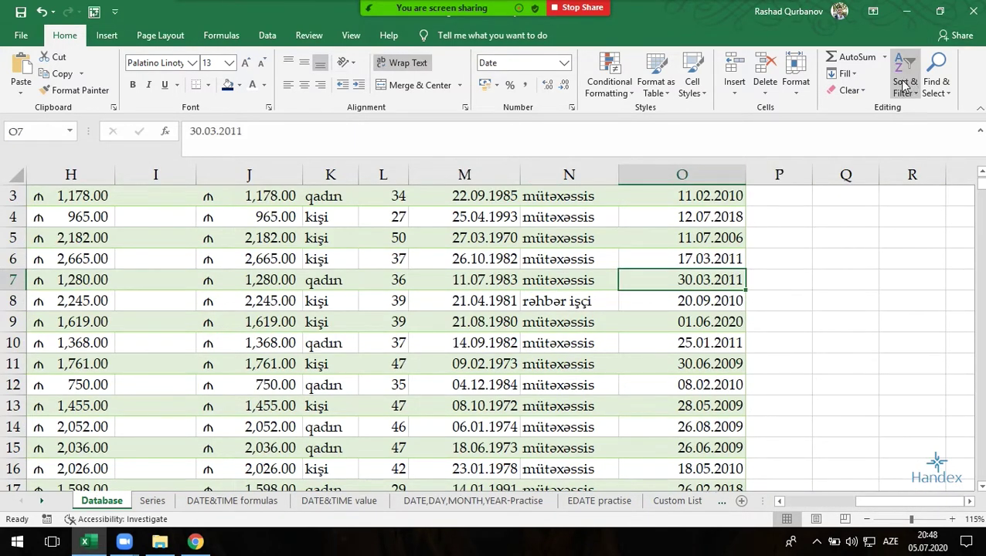
pyautogui.click(850, 90)
pyautogui.click(867, 123)
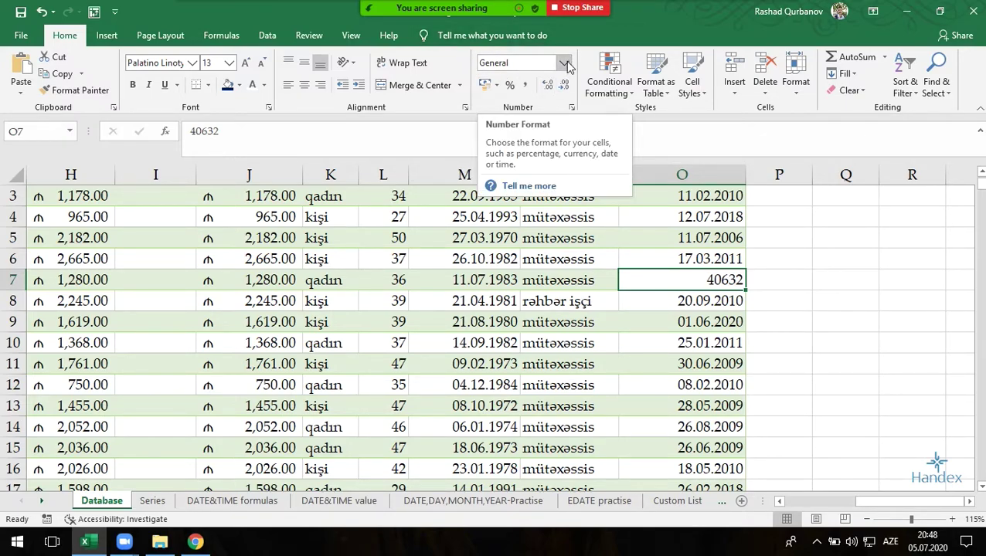
# Give O7 the Short Date number format so it shows 30.03.2011.
pyautogui.click(846, 301)
pyautogui.click(846, 238)
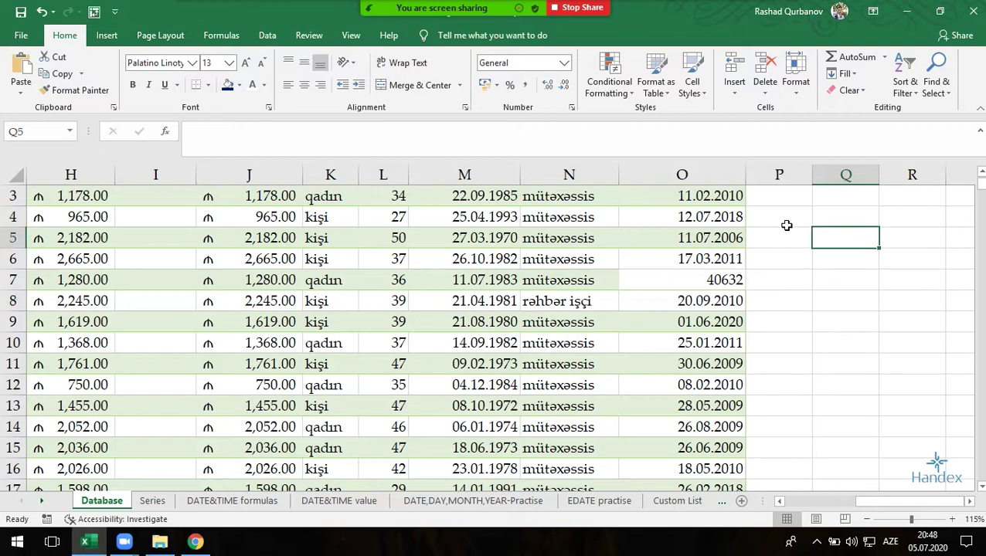
pyautogui.click(866, 325)
pyautogui.click(858, 379)
pyautogui.click(736, 284)
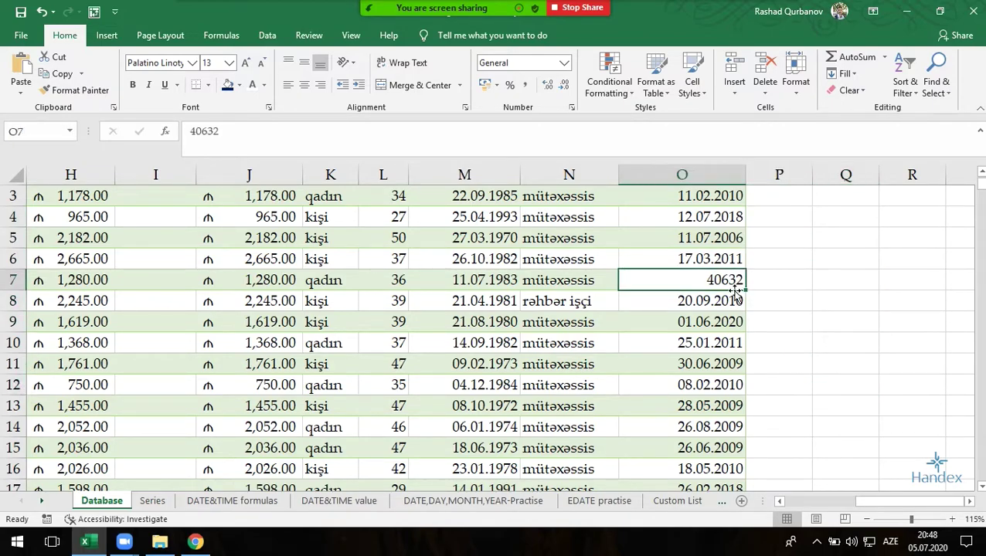
pyautogui.click(721, 255)
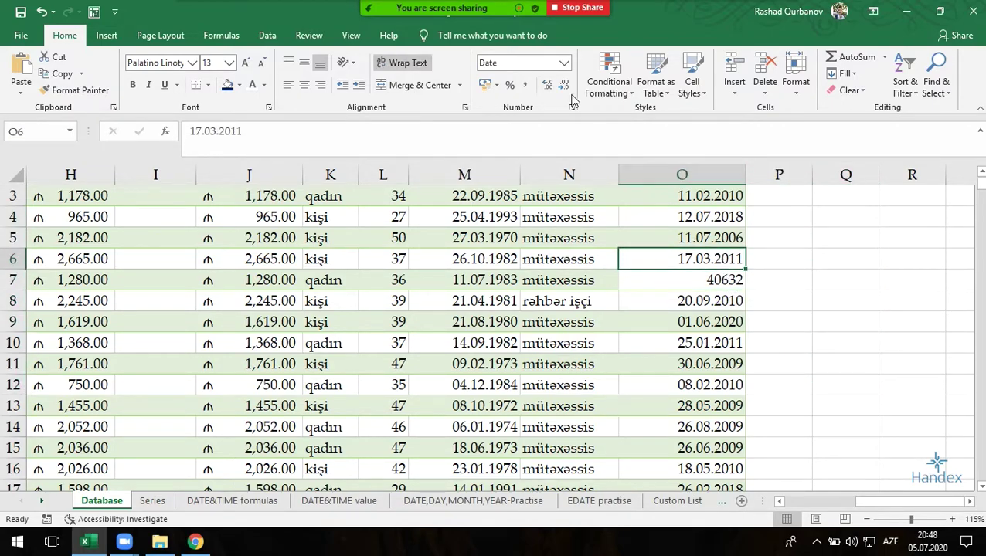
pyautogui.click(690, 281)
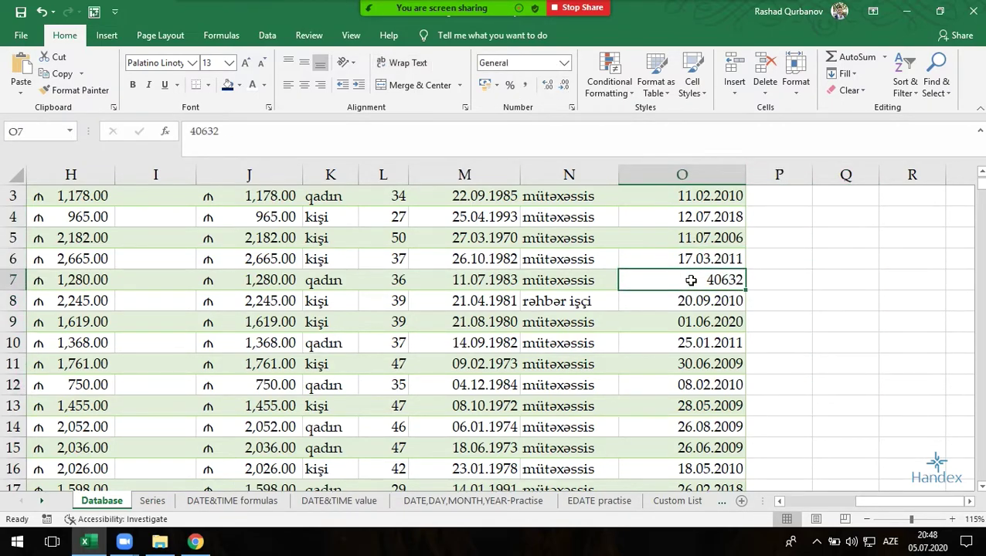
pyautogui.click(565, 63)
pyautogui.click(559, 215)
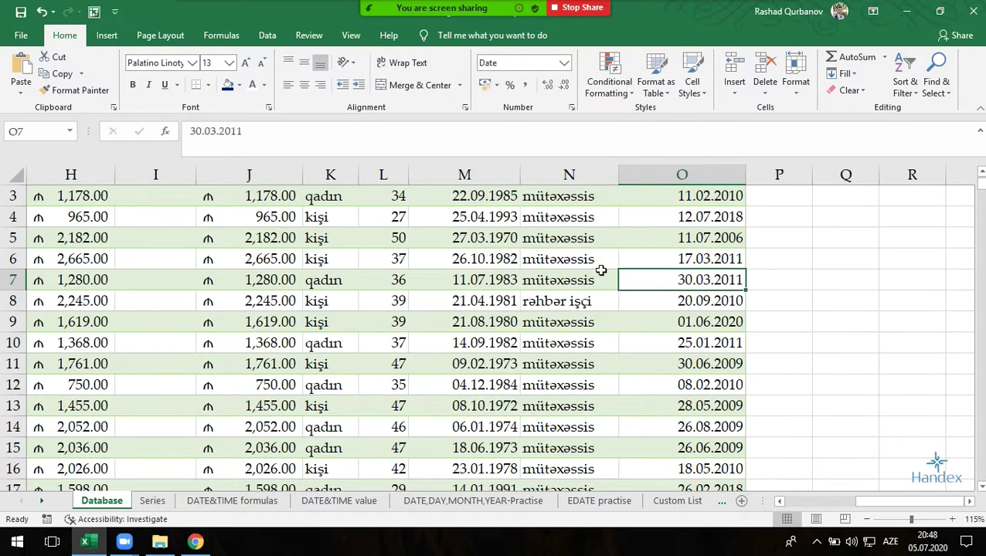
# Return to cell F7 (İctimaiyyətlə əlaqələr departamenti) and open the Clear options.
pyautogui.moveTo(865, 502); pyautogui.dragTo(848, 502)
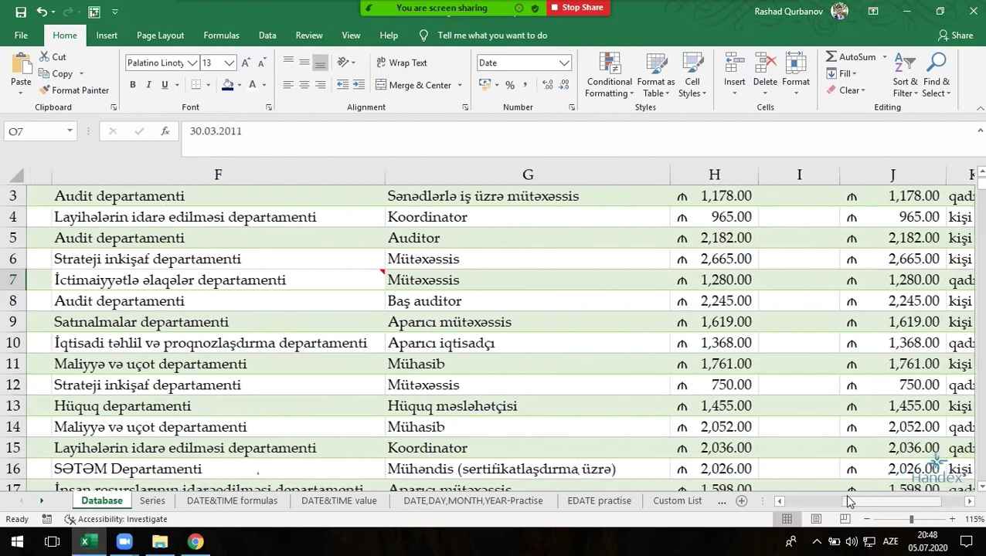
pyautogui.click(337, 275)
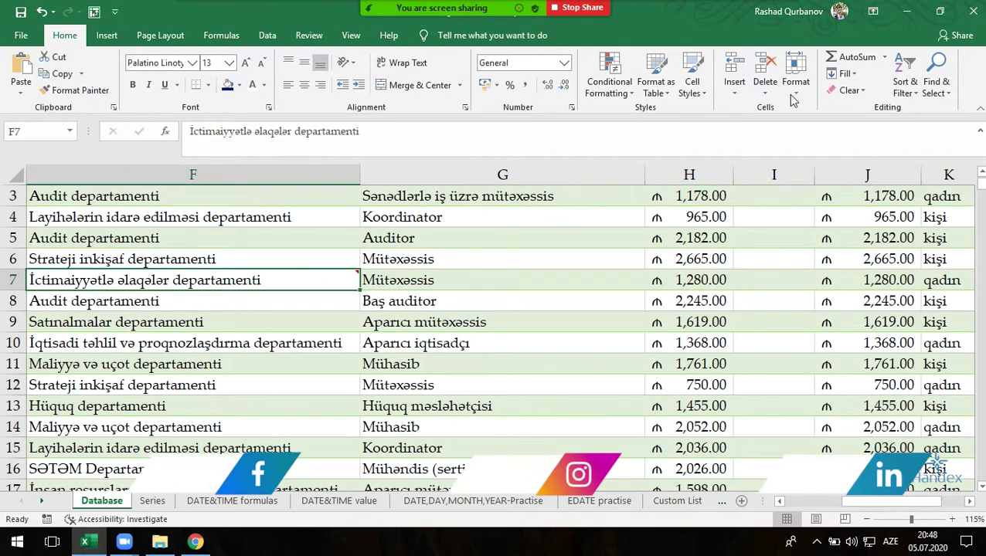
pyautogui.click(850, 90)
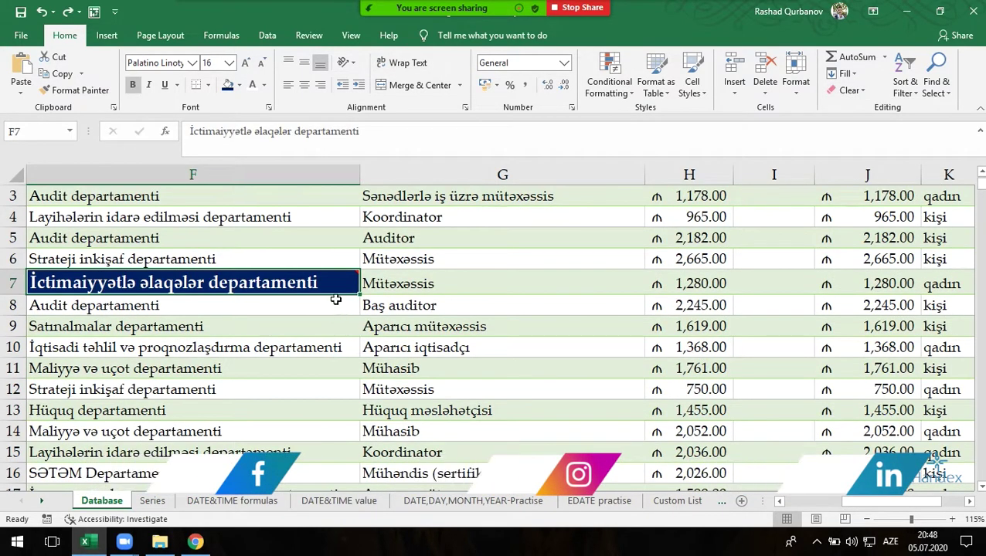
# Apply Clear Contents to F7, erasing its text while keeping the navy formatting.
pyautogui.moveTo(866, 507); pyautogui.dragTo(842, 507)
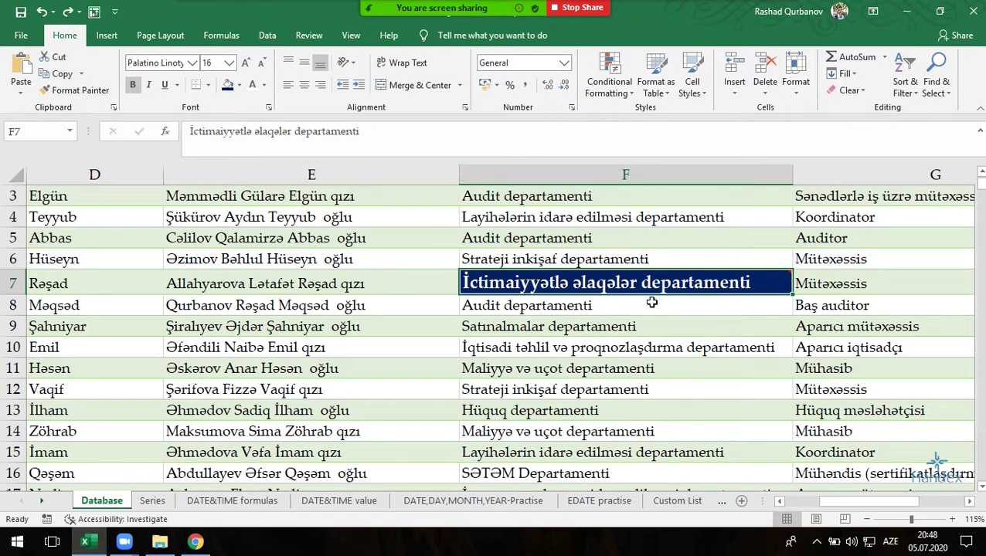
pyautogui.click(833, 90)
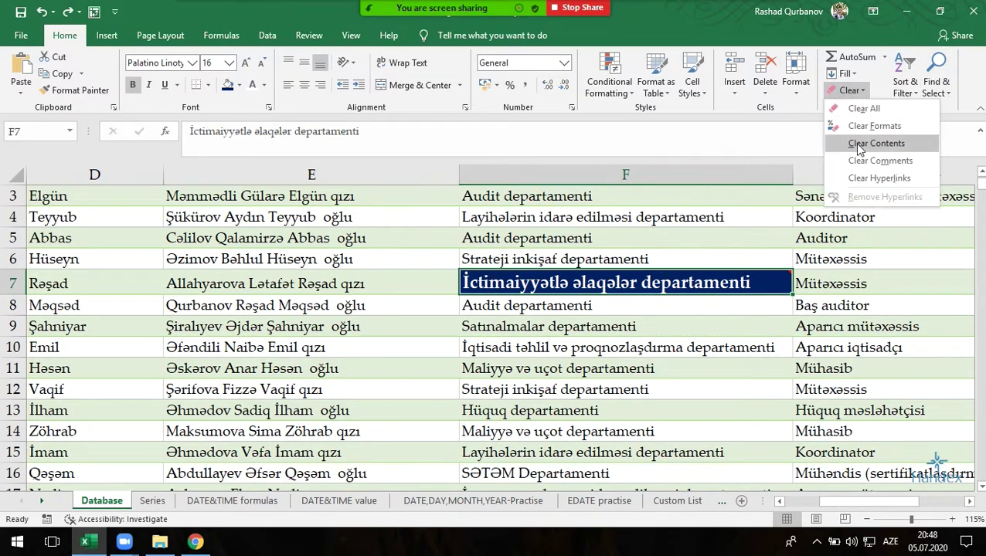
pyautogui.click(863, 151)
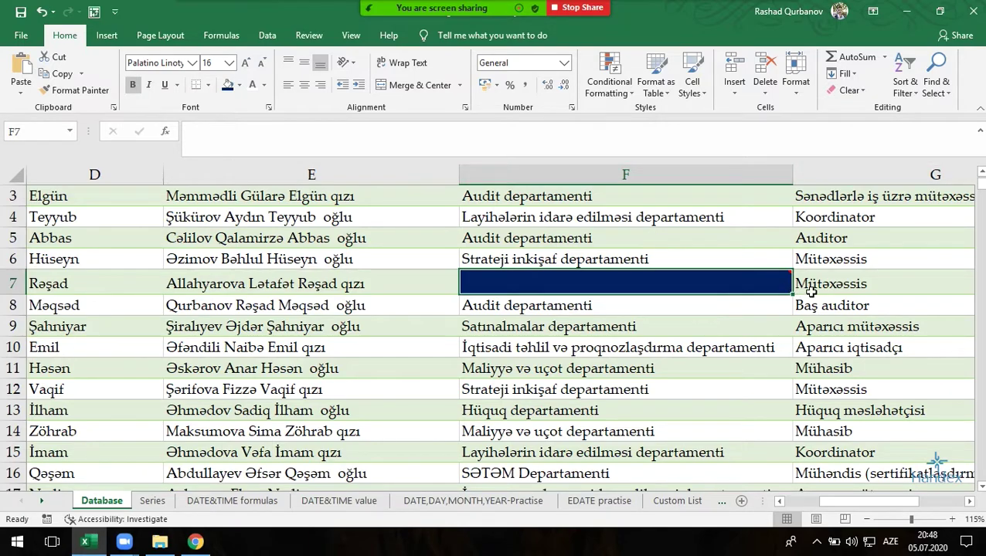
pyautogui.press('Down')
pyautogui.press('Down')
# Undo and redo the text removal to compare, ending with F7's text restored.
pyautogui.moveTo(761, 285)
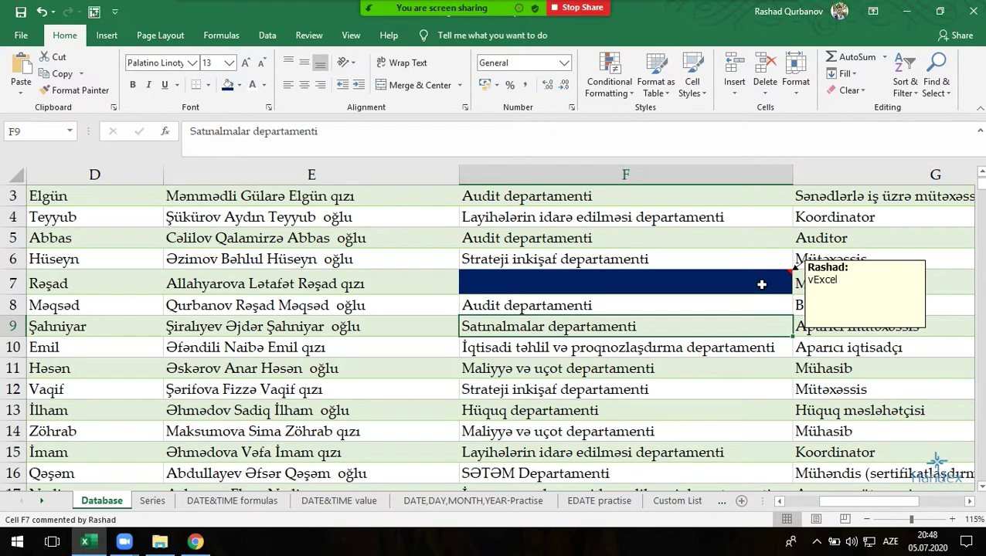
pyautogui.hotkey('ctrl', 'z')
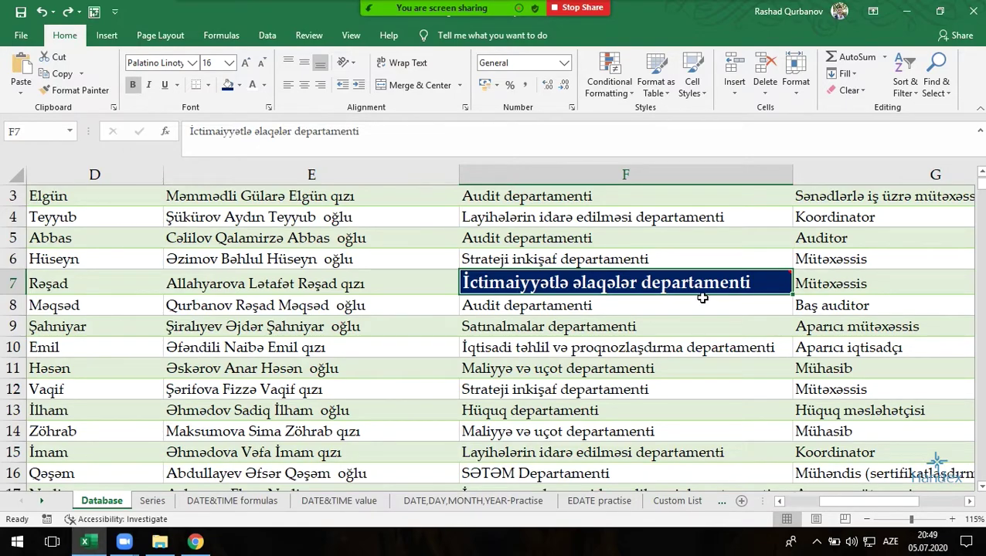
pyautogui.press('Delete')
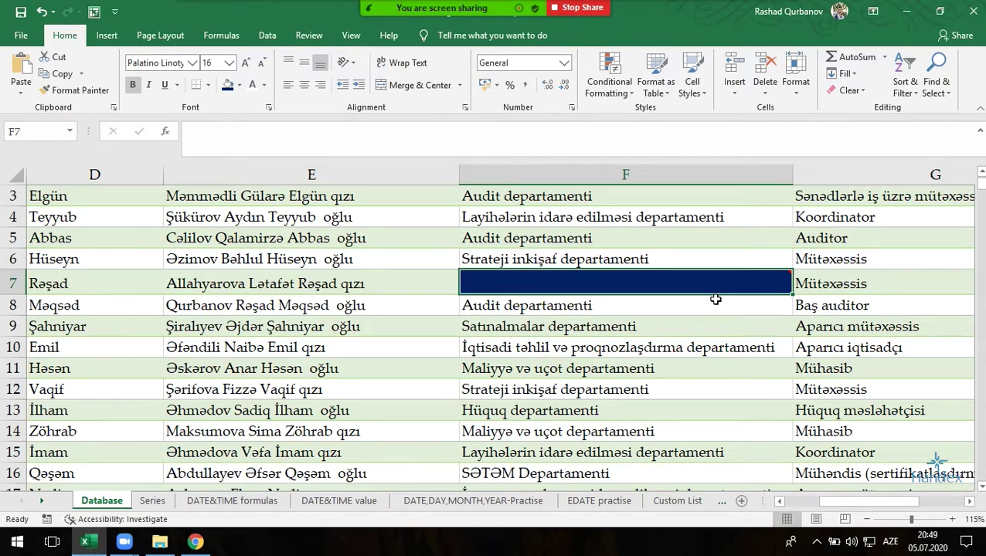
pyautogui.hotkey('ctrl', 'z')
# Dismiss the Clear options unused and reselect cell F7.
pyautogui.click(848, 91)
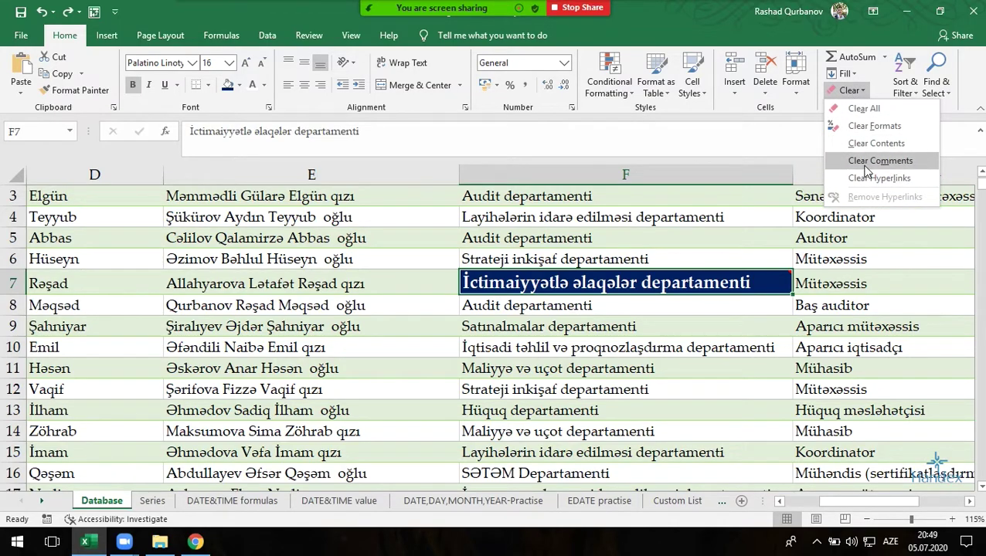
pyautogui.click(776, 306)
pyautogui.click(819, 286)
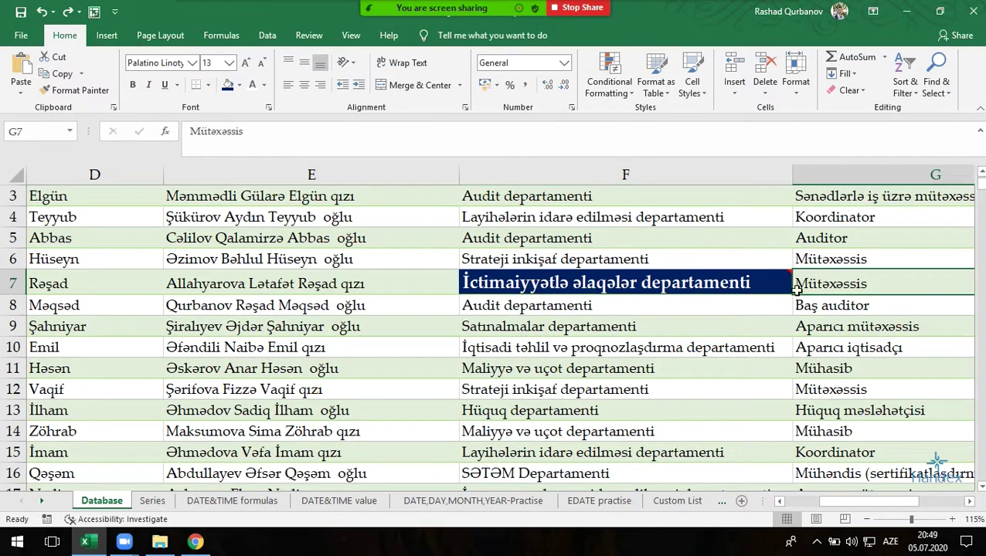
pyautogui.click(772, 284)
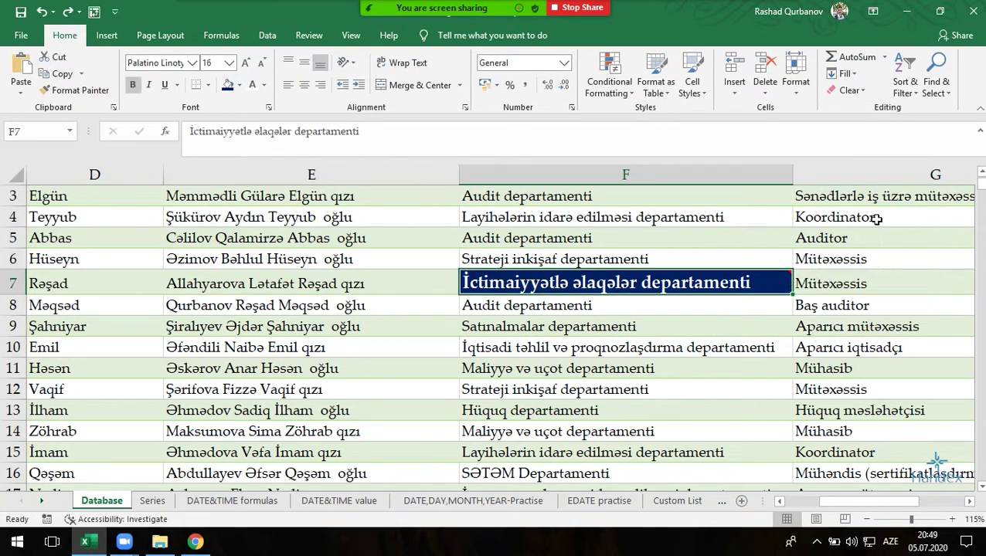
# Apply Clear Comments to F7, then undo to bring its comment back.
pyautogui.click(849, 90)
pyautogui.click(878, 161)
pyautogui.click(821, 293)
pyautogui.click(726, 282)
pyautogui.hotkey('ctrl', 'z')
pyautogui.moveTo(726, 282)
pyautogui.rightClick(659, 280)
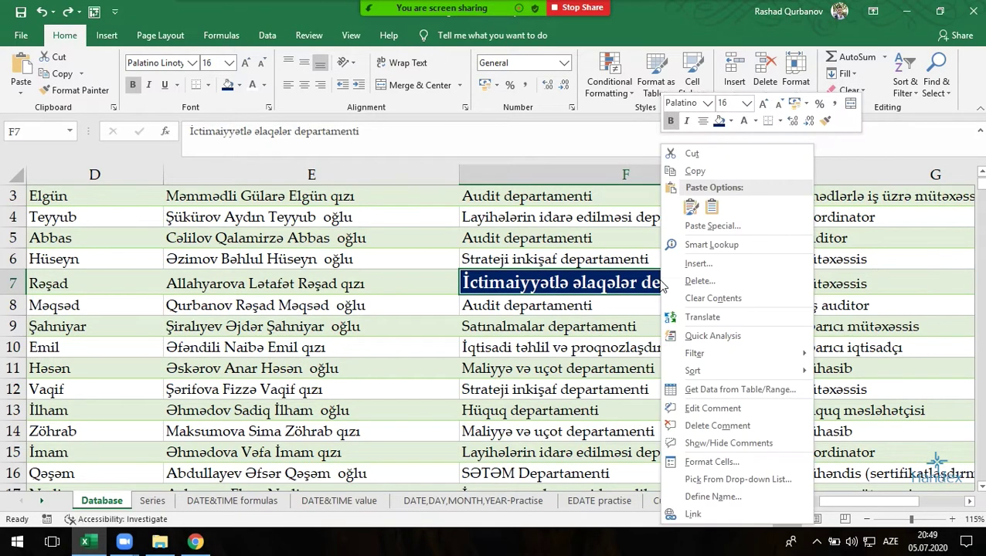
pyautogui.click(612, 287)
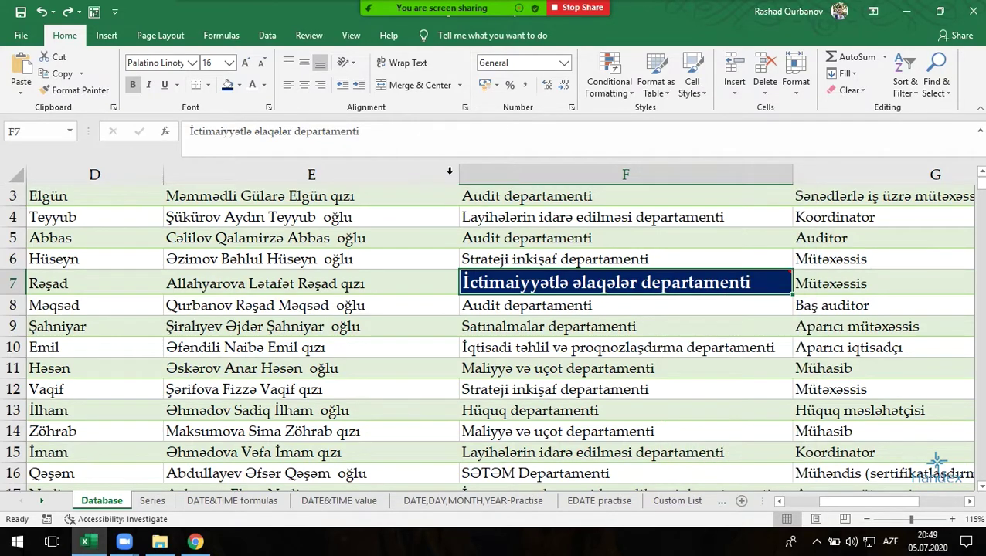
pyautogui.click(311, 35)
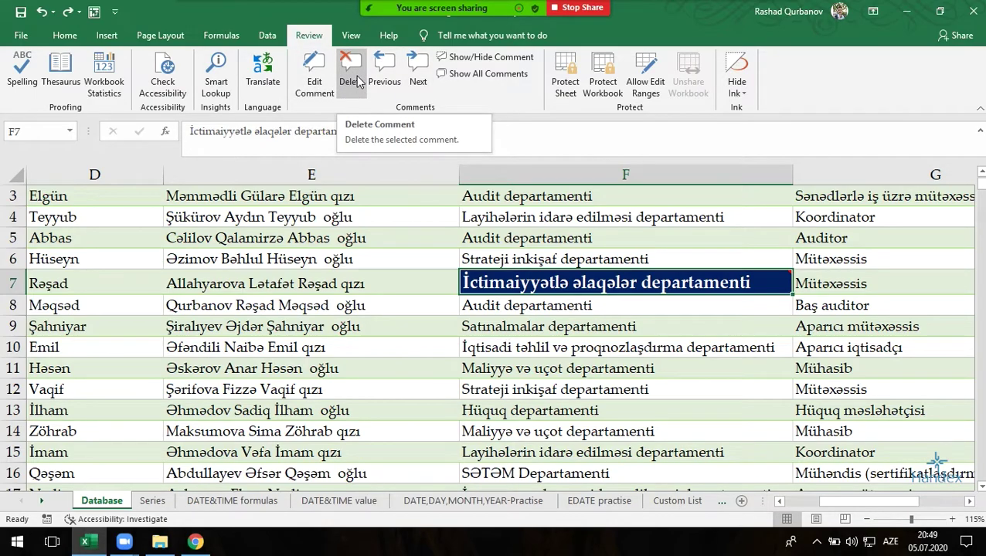
pyautogui.click(65, 36)
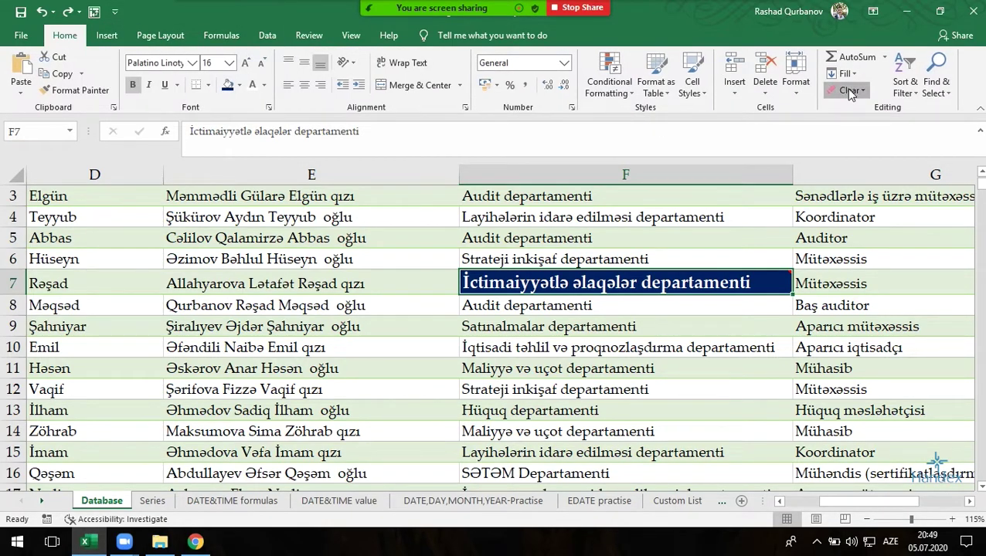
pyautogui.click(850, 91)
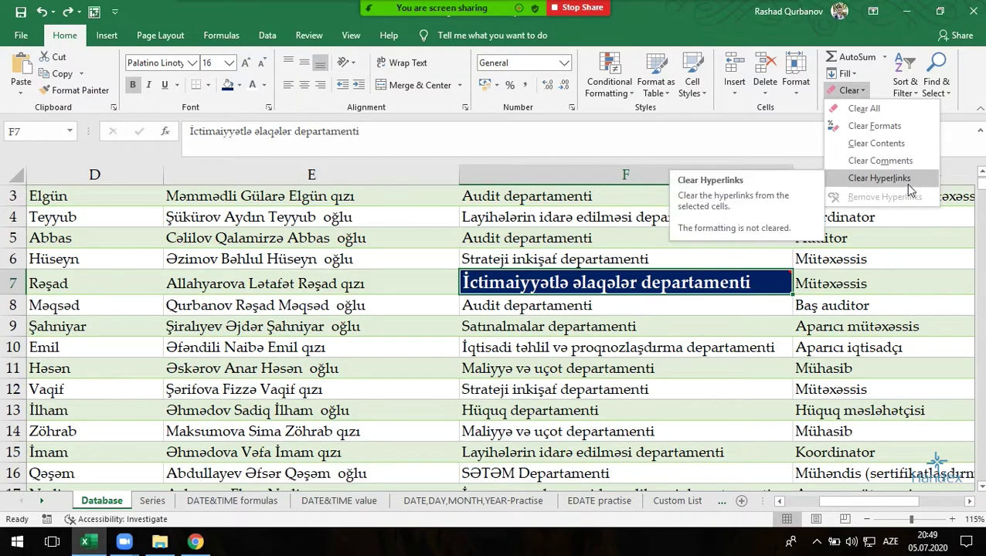
pyautogui.click(880, 178)
pyautogui.click(649, 305)
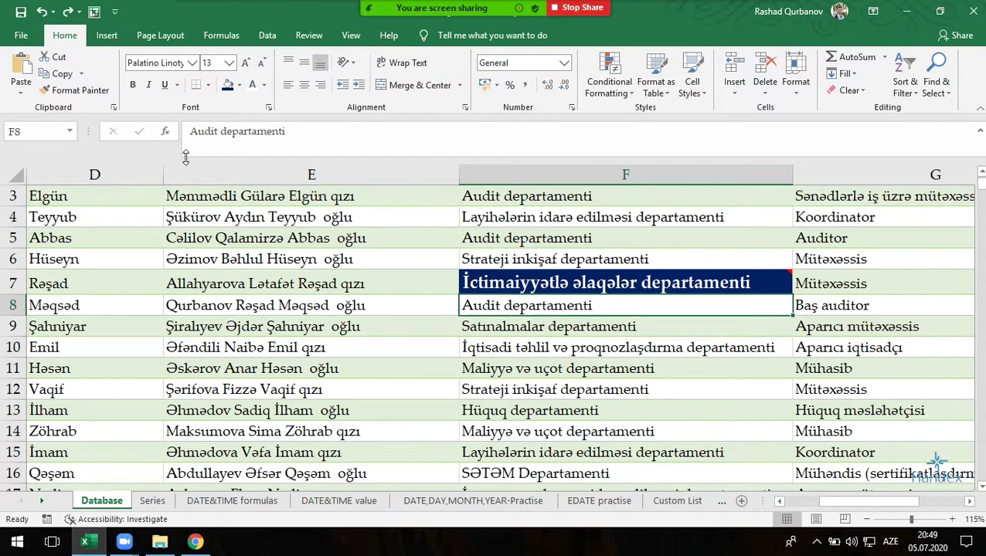
# Link F8's Audit departamenti to the Series sheet as a place in this document.
pyautogui.click(107, 35)
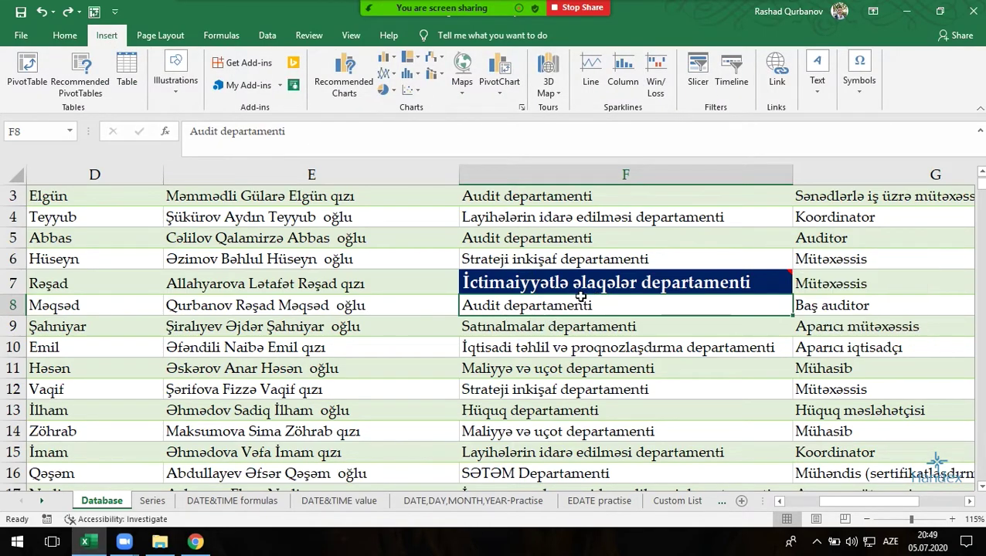
pyautogui.click(777, 73)
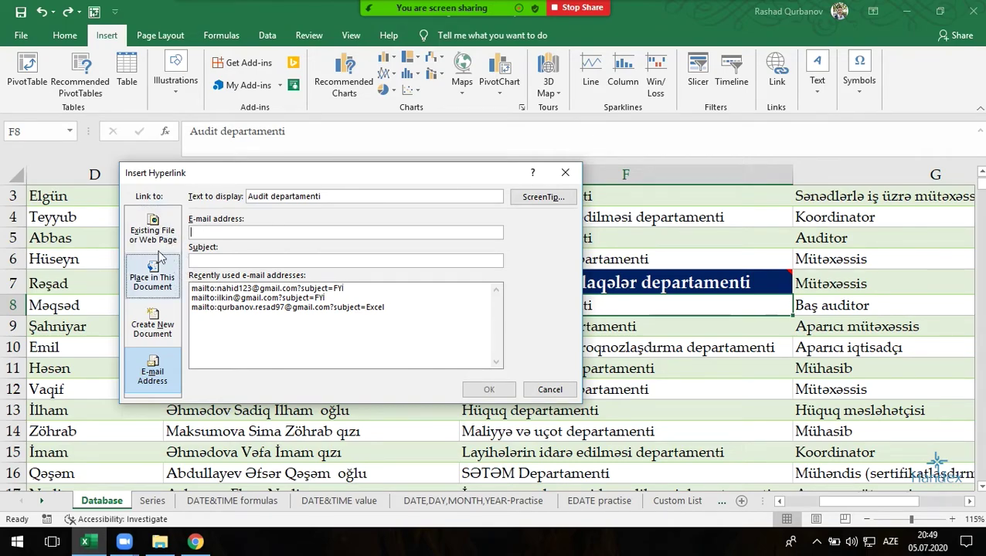
pyautogui.click(154, 278)
pyautogui.click(231, 287)
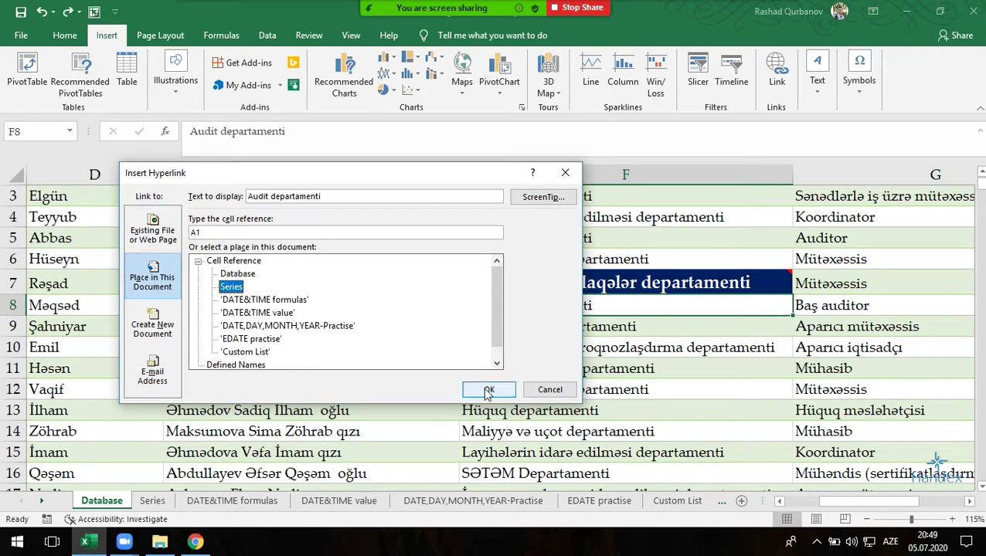
pyautogui.click(488, 390)
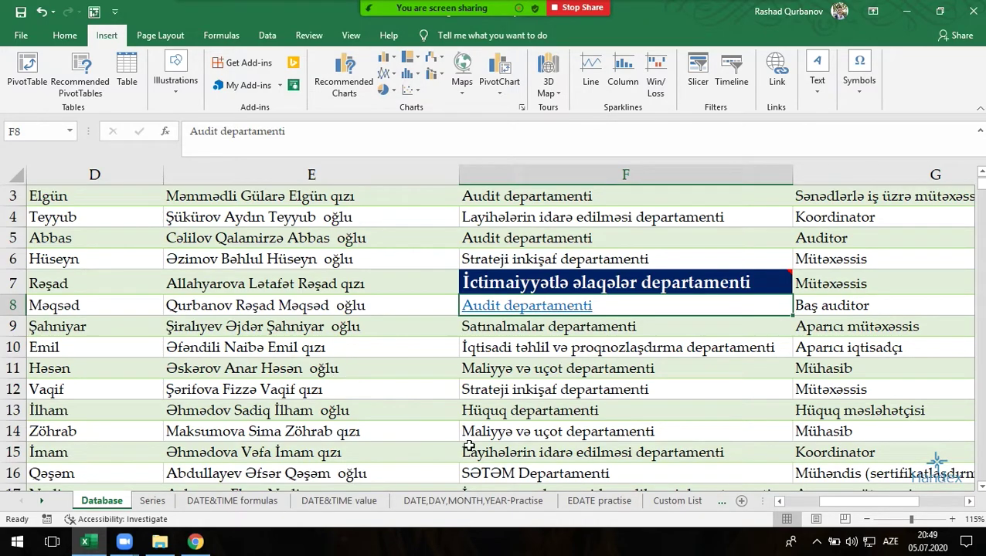
pyautogui.click(587, 341)
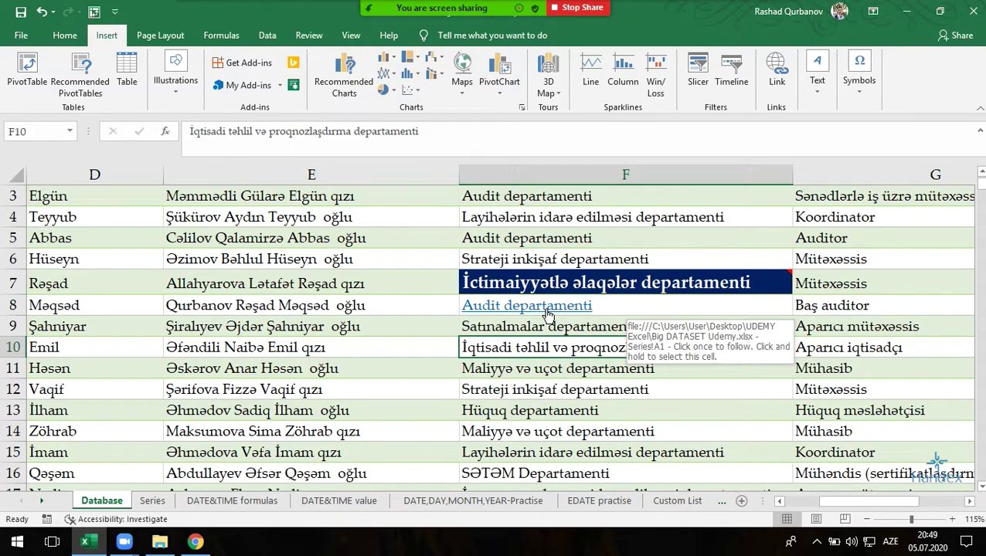
pyautogui.press('Up')
pyautogui.press('Up')
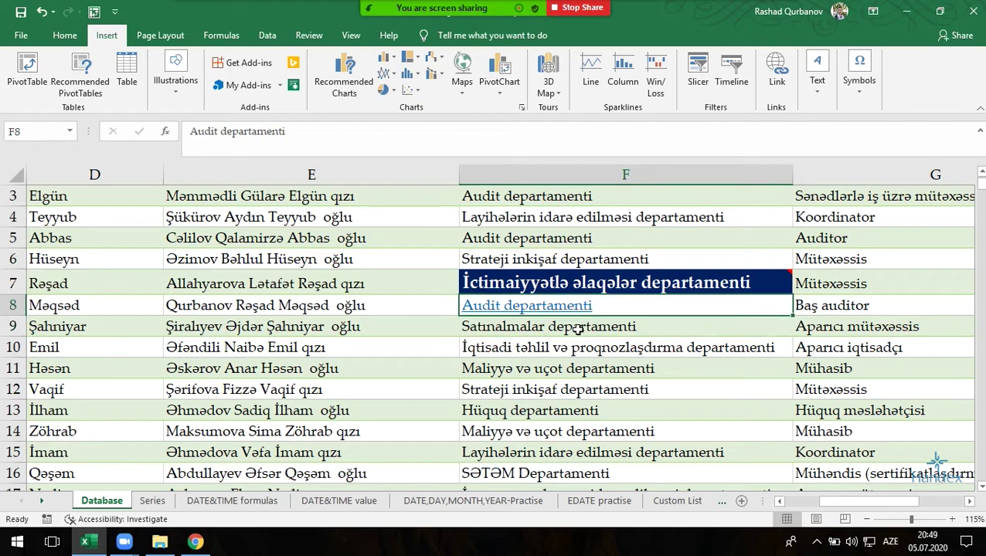
# Give F8 a navy fill with white text, then Clear Hyperlinks to remove only its link.
pyautogui.click(64, 35)
pyautogui.click(227, 86)
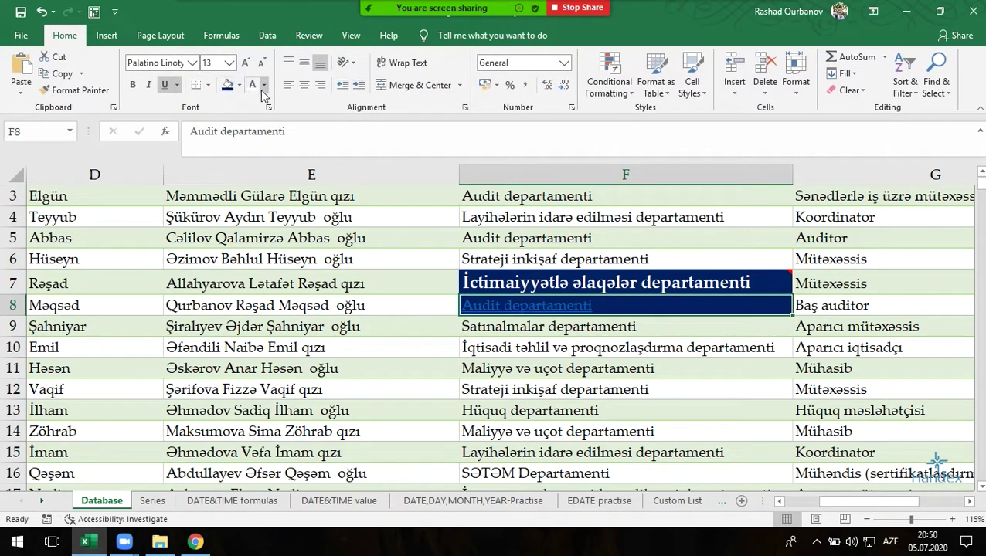
pyautogui.click(258, 86)
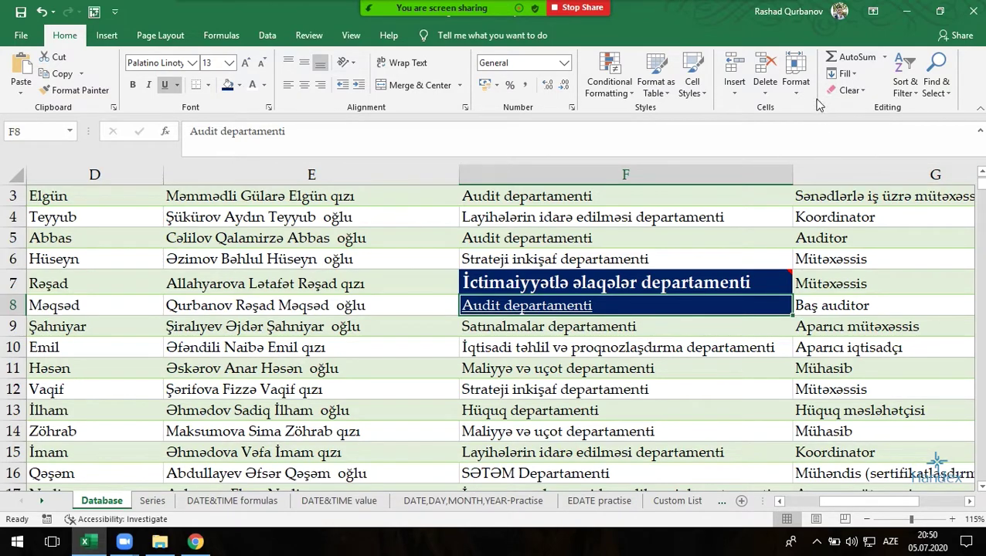
pyautogui.click(847, 91)
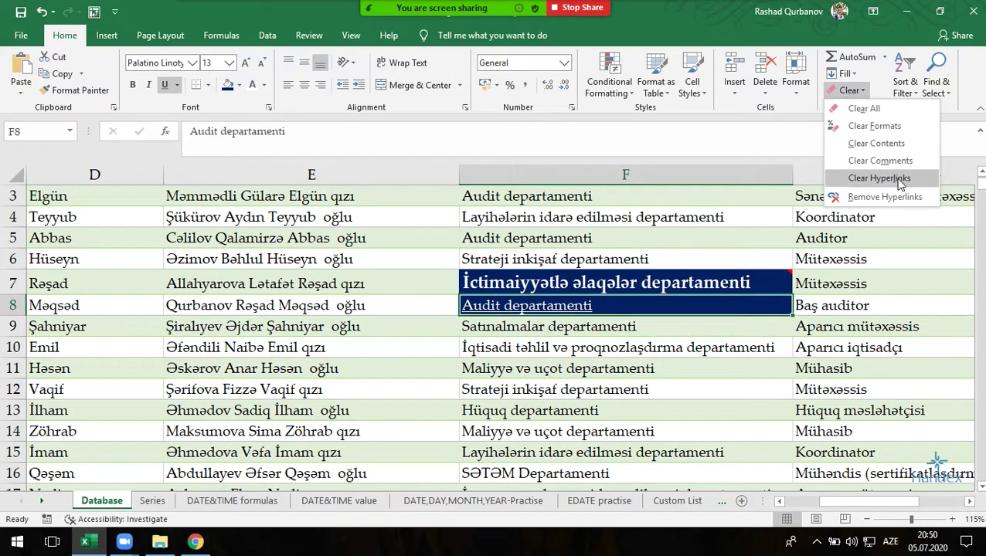
pyautogui.click(880, 178)
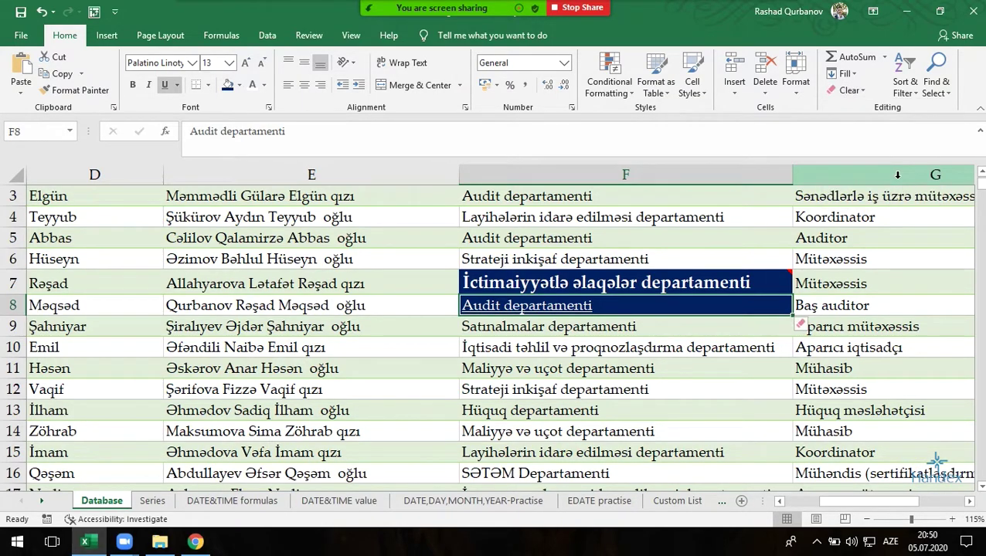
pyautogui.click(736, 331)
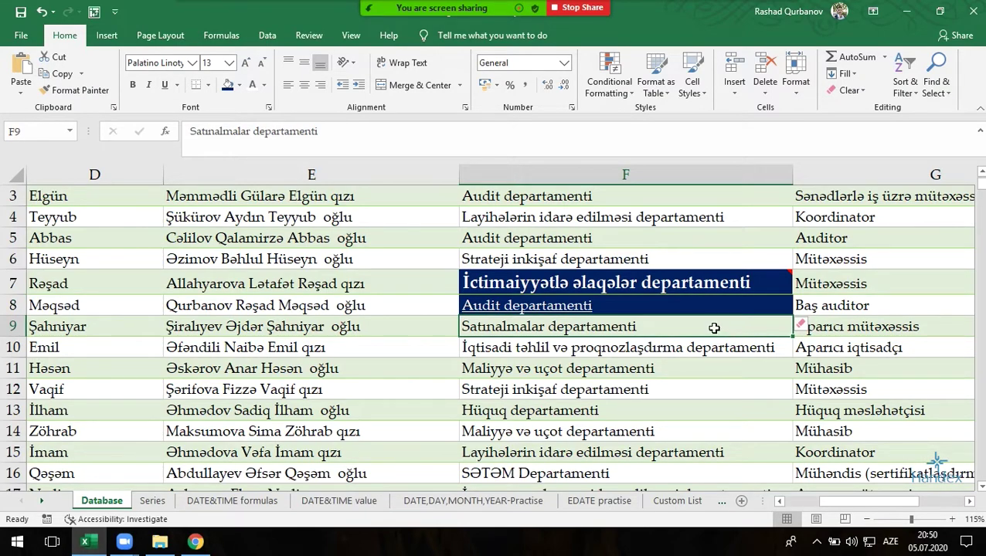